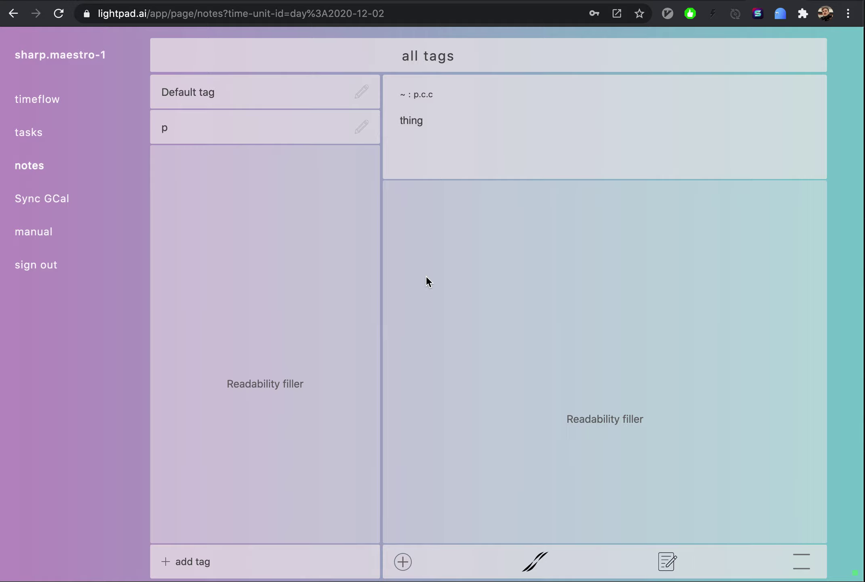
# Step: Add a blank note and write the word 'content' in it
pyautogui.click(402, 561)
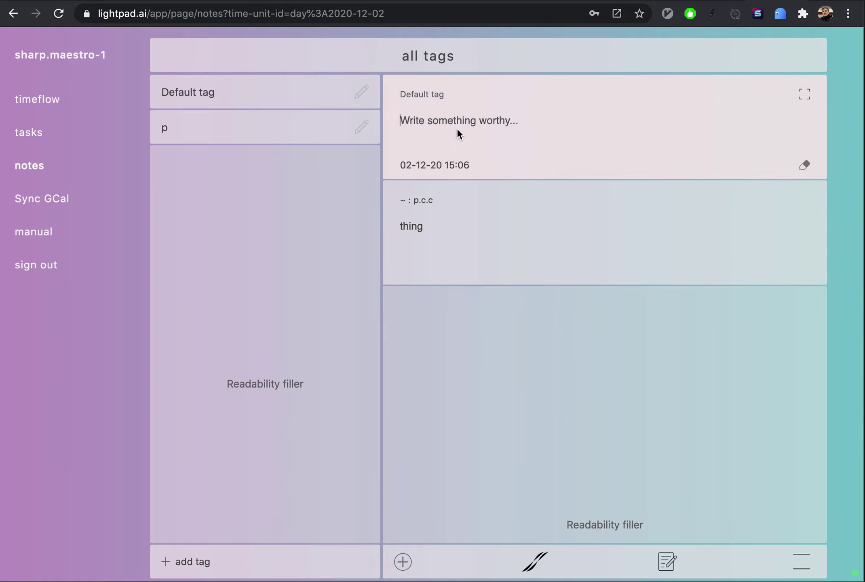
pyautogui.click(485, 123)
pyautogui.write('cont')
pyautogui.write('net')
pyautogui.press('BackSpace')
pyautogui.press('BackSpace')
pyautogui.write('ent')
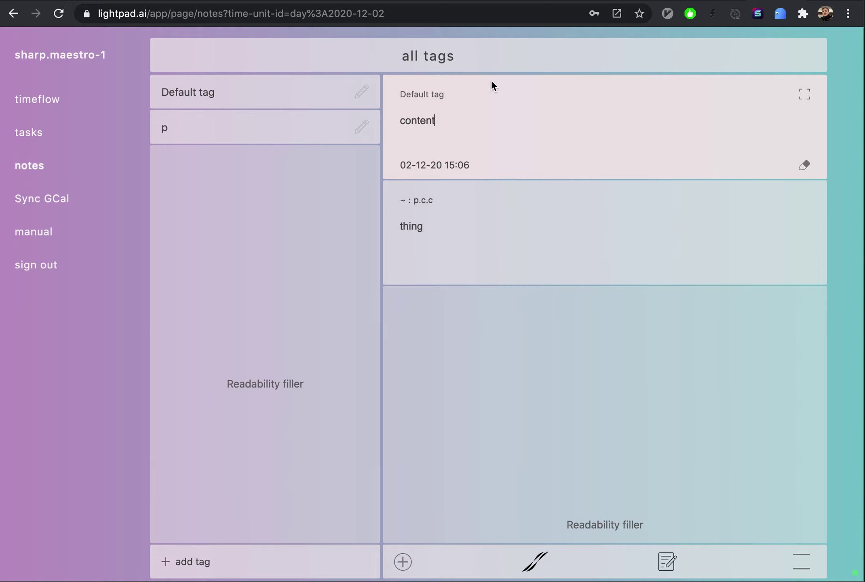
# Step: Replace the note's 'Default' tag text with 'Company :'
pyautogui.click(416, 96)
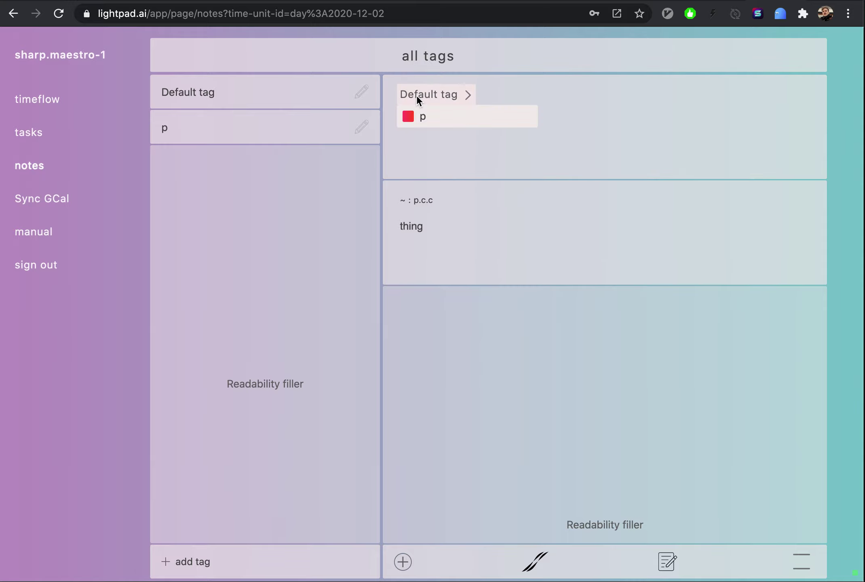
pyautogui.write('li')
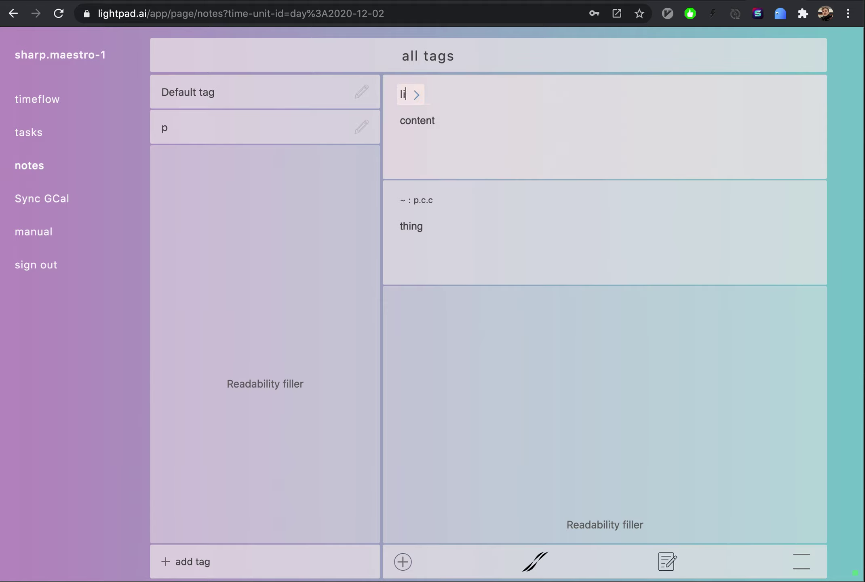
pyautogui.write('ght')
pyautogui.hotkey('ctrl', 'a')
pyautogui.write('C')
pyautogui.write('omap')
pyautogui.press('BackSpace')
pyautogui.press('BackSpace')
pyautogui.write('pan')
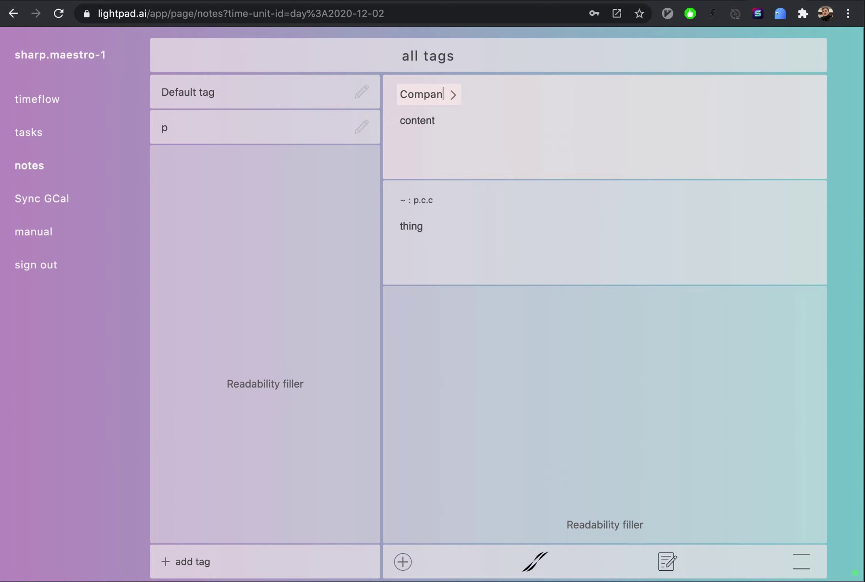
pyautogui.write('y')
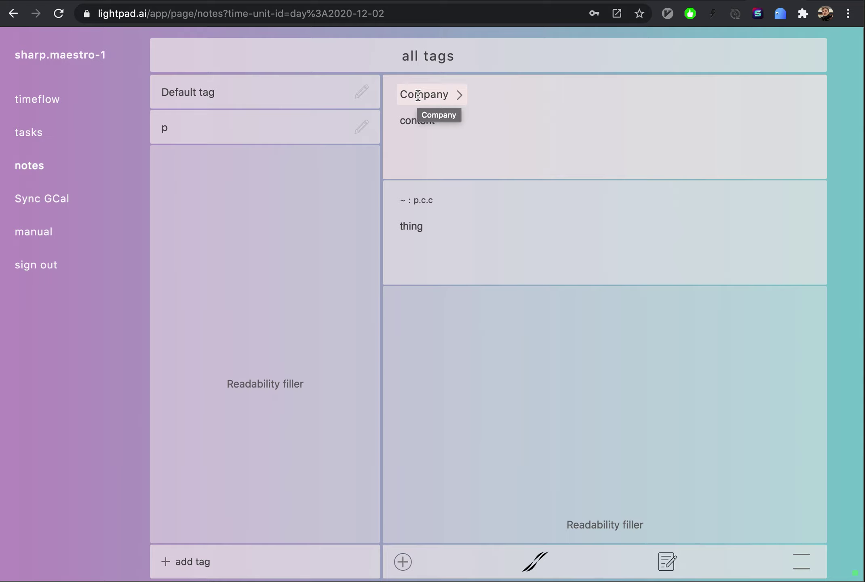
pyautogui.write(':')
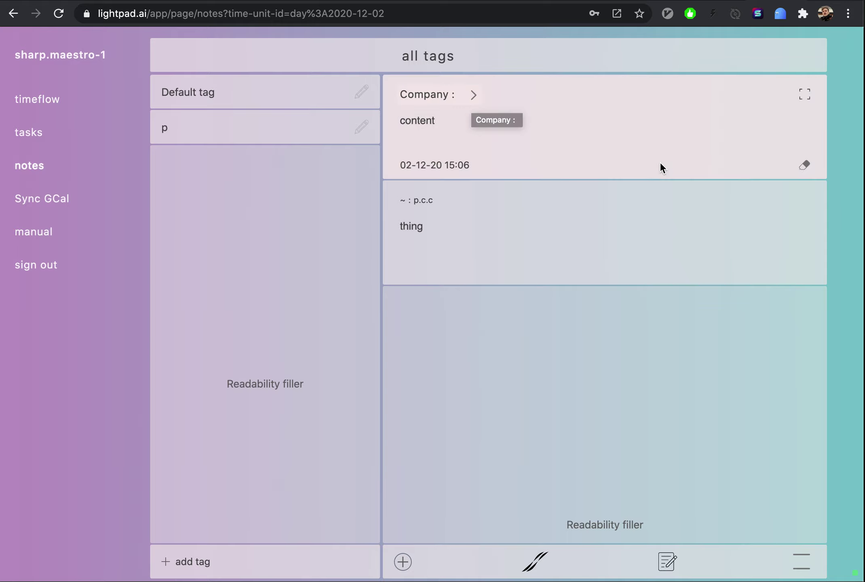
pyautogui.moveTo(660, 167)
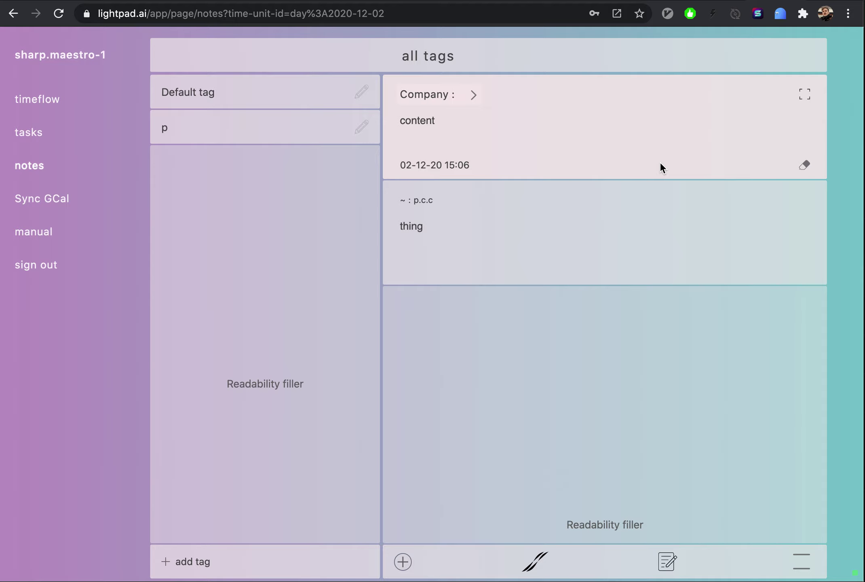
pyautogui.write('sales')
pyautogui.write(' :')
pyautogui.write(' mark')
# Step: Extend the tag to 'Company : sales : campaign 3' and commit it
pyautogui.press('BackSpace')
pyautogui.press('BackSpace')
pyautogui.press('BackSpace')
pyautogui.write('camp')
pyautogui.write('aign ')
pyautogui.write('3')
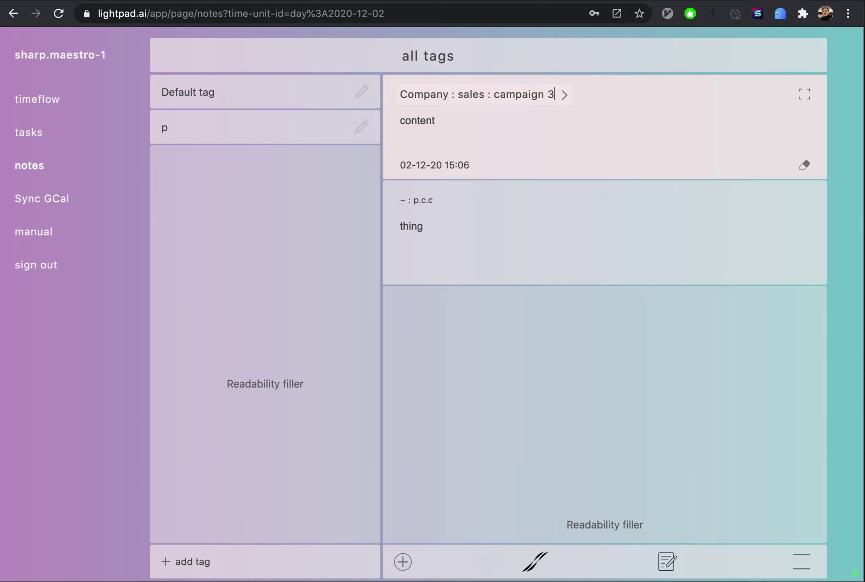
pyautogui.press('Return')
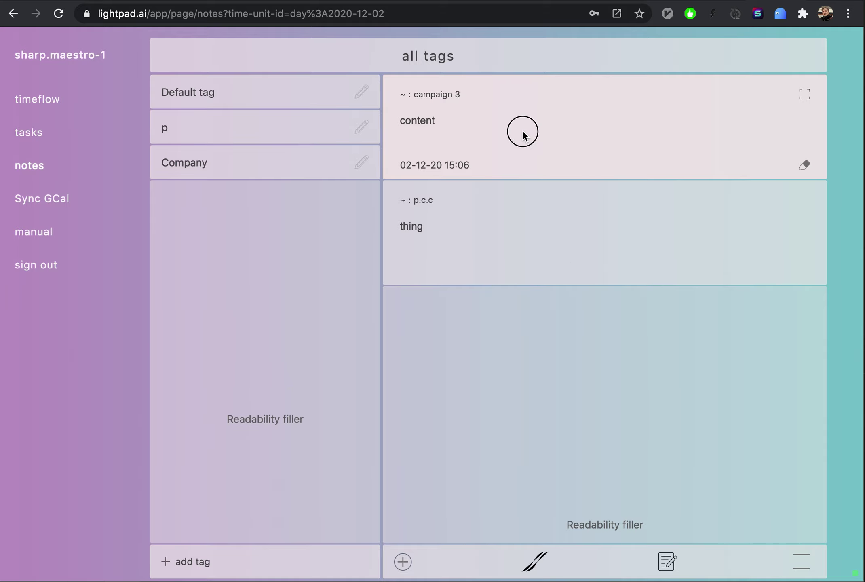
pyautogui.click(489, 124)
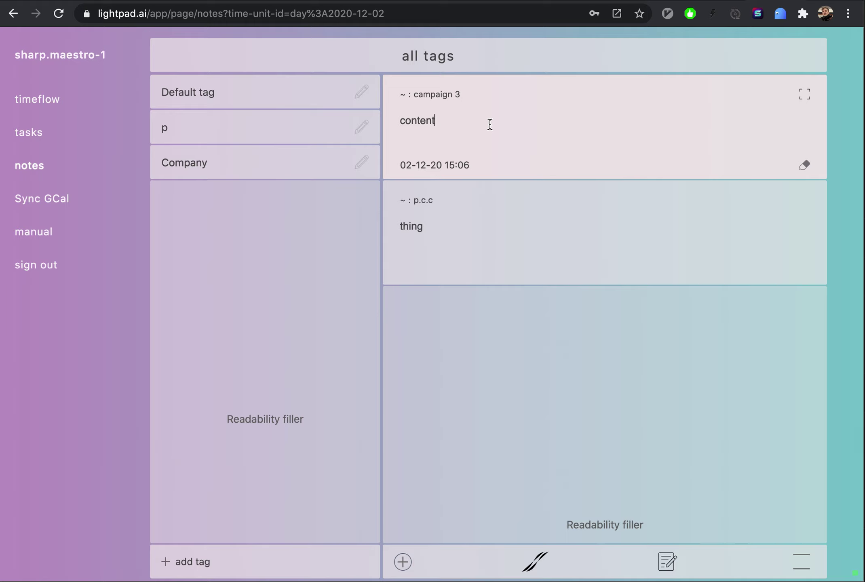